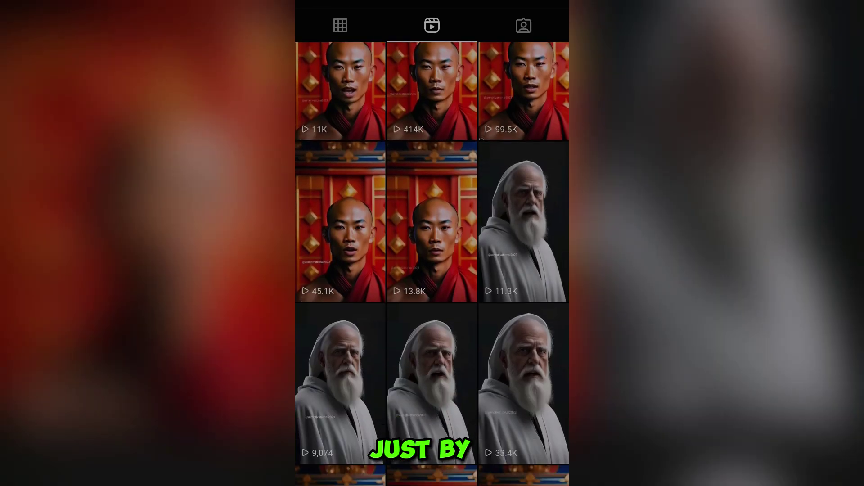
Scroll down the Vidnoz AI home page past the AI-avatar reel showcase
scroll(432, 243, "down", 3)
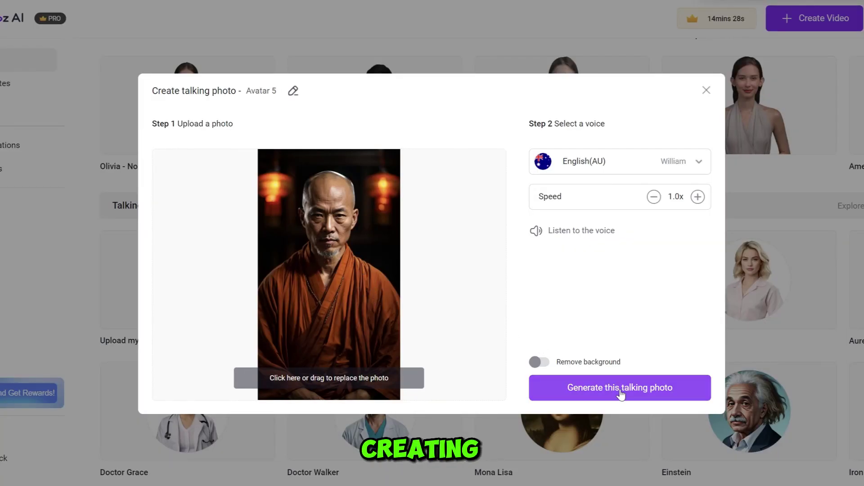
Generate the Adam - Suit video and move the Subscribe sticker lower, beside the presenter
left_click(620, 388)
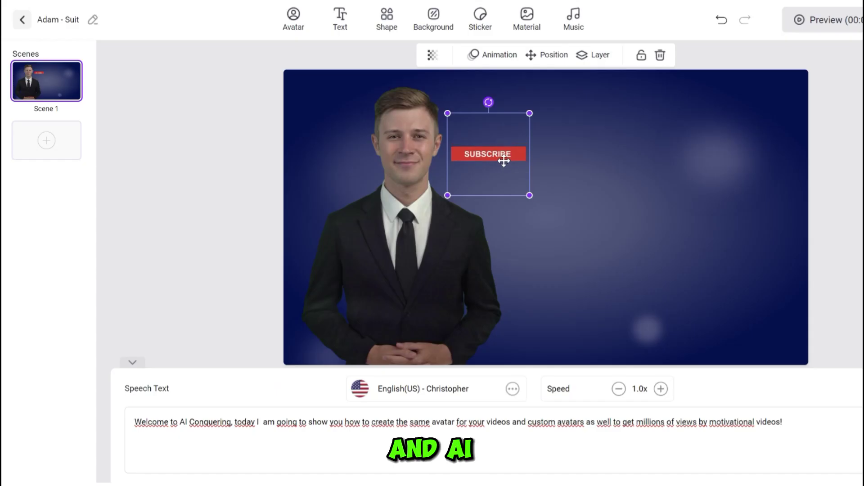
left_click_drag(504, 160, 572, 349)
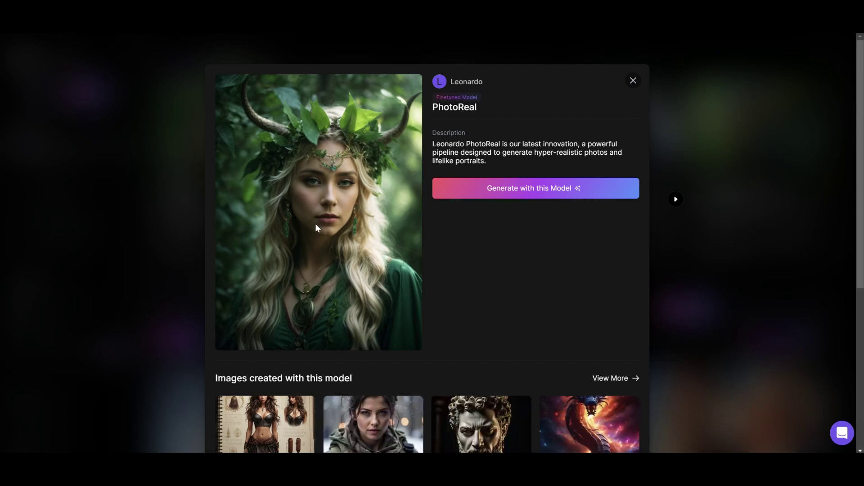
Start a PhotoReal image generation with the aspect ratio set to 9:16
left_click(481, 190)
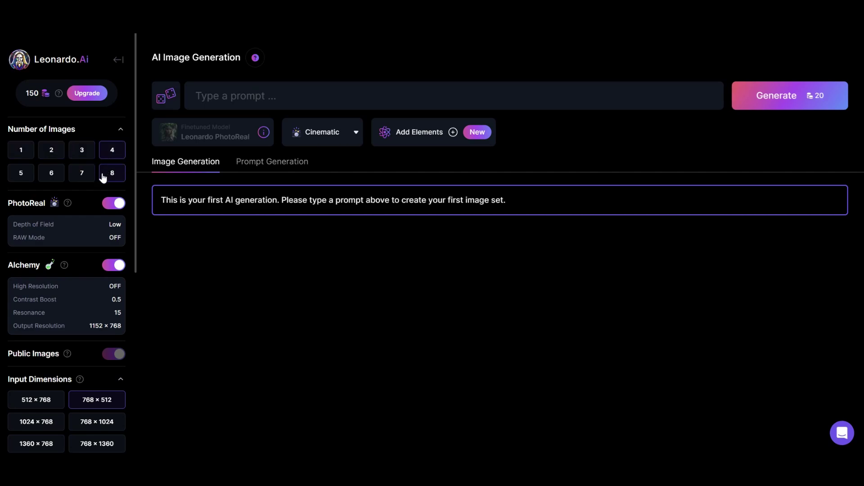
scroll(75, 199, "down", 5)
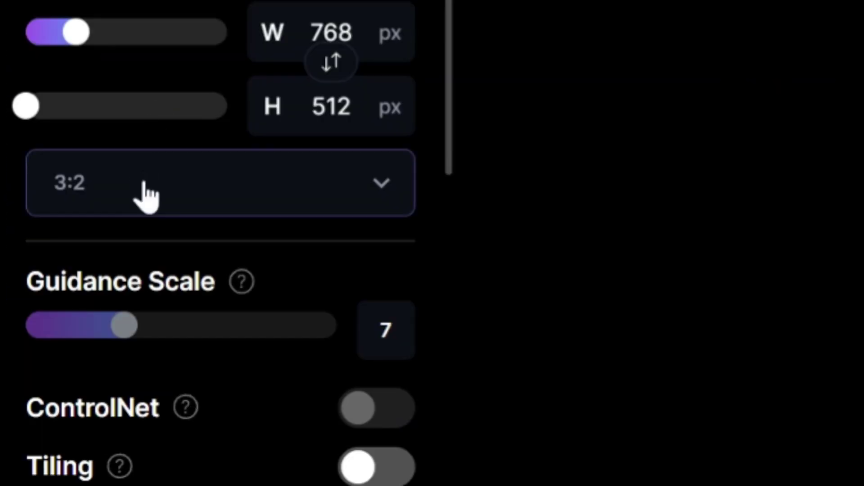
left_click(145, 194)
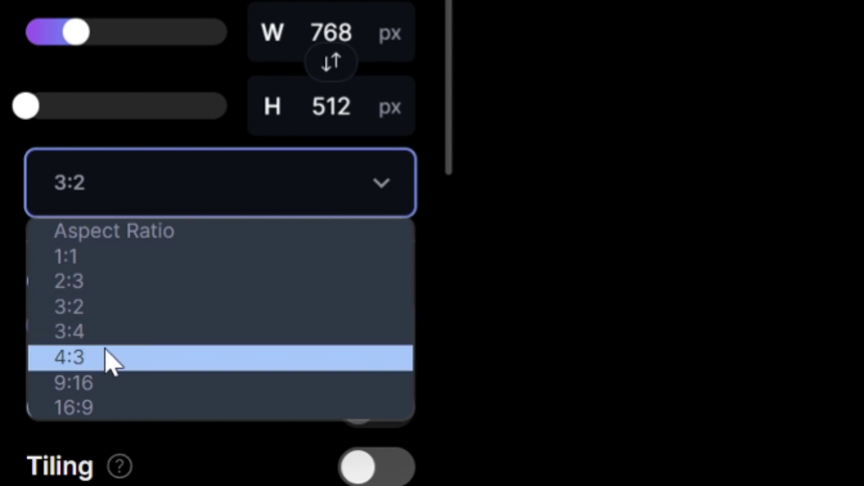
left_click(99, 383)
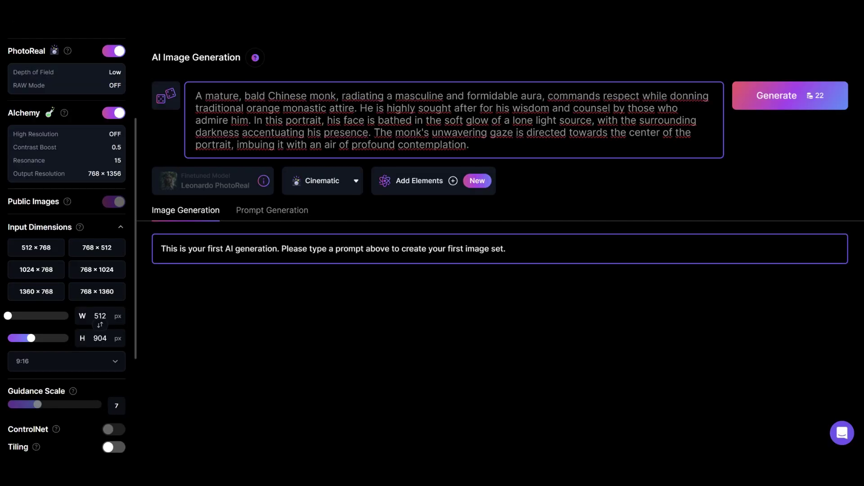
Generate portraits from the bald monk in orange robes prompt
left_click_drag(469, 145, 196, 96)
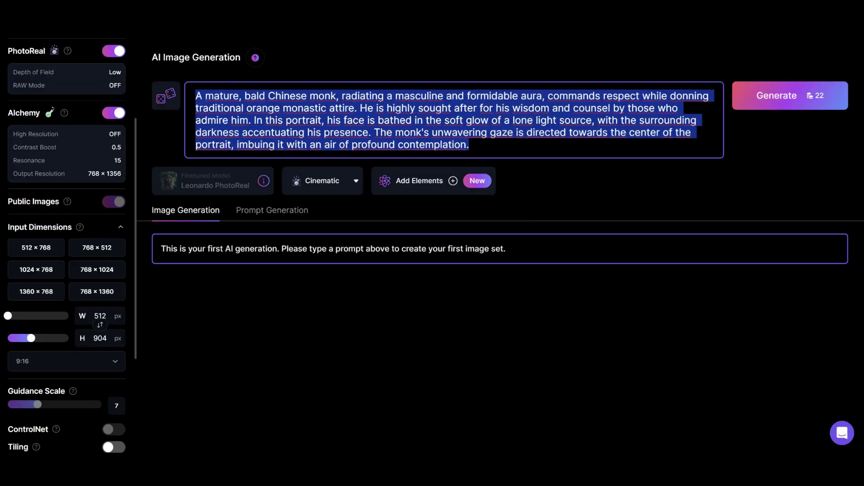
left_click(469, 144)
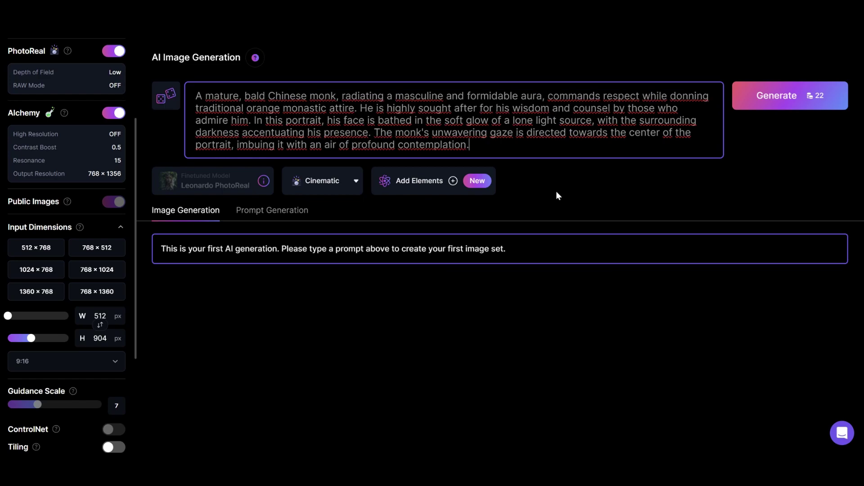
left_click(783, 98)
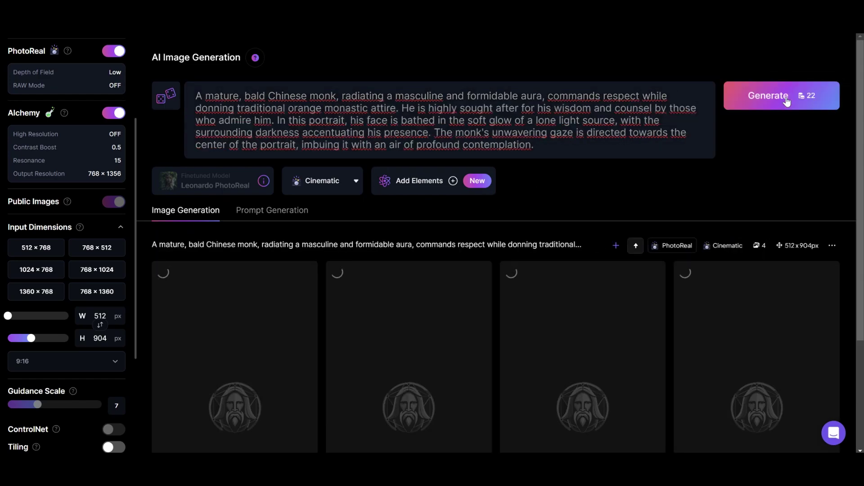
scroll(806, 179, "down", 3)
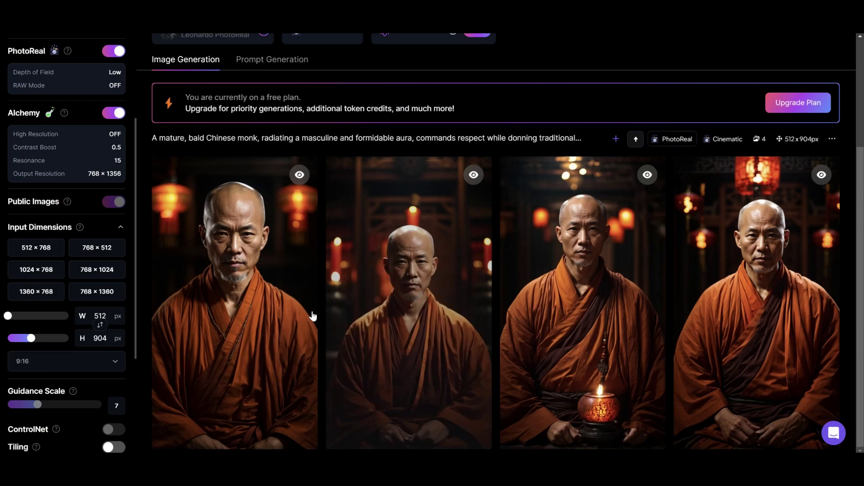
Enlarge a monk portrait, generate blond, blue-eyed young woman portraits, then enlarge the fourth
left_click(293, 304)
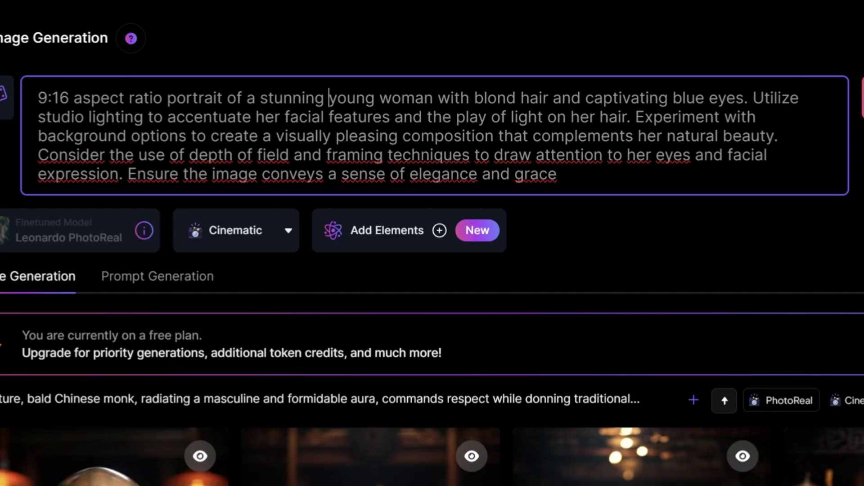
left_click_drag(328, 98, 496, 97)
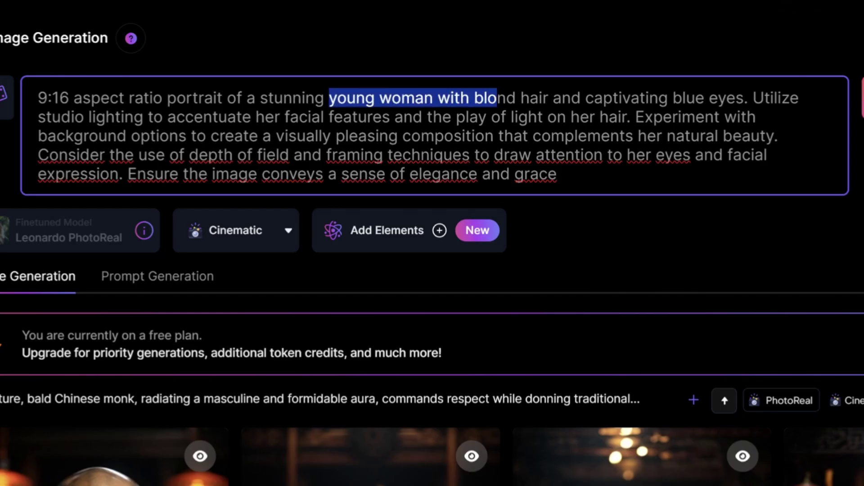
left_click_drag(552, 98, 685, 97)
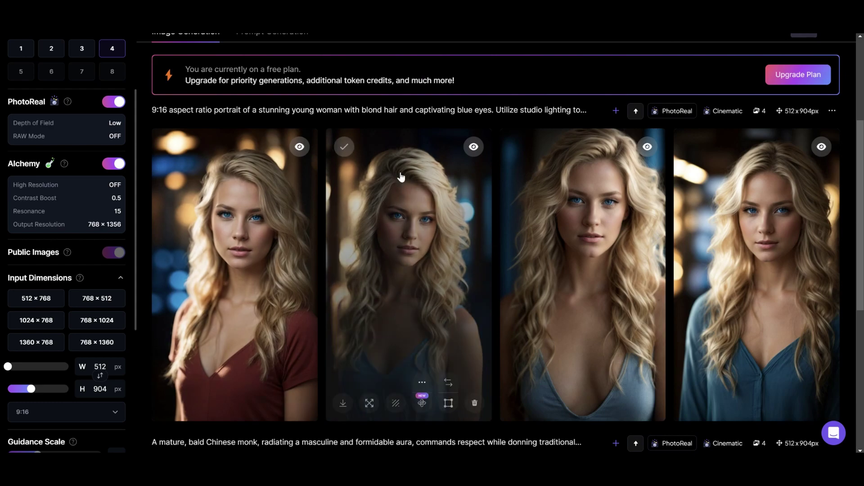
scroll(244, 169, "up", 4)
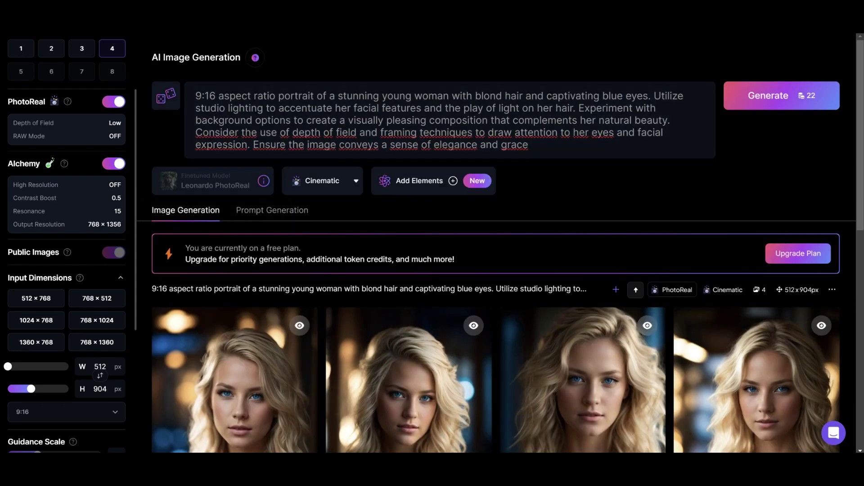
left_click(732, 107)
scroll(662, 151, "down", 3)
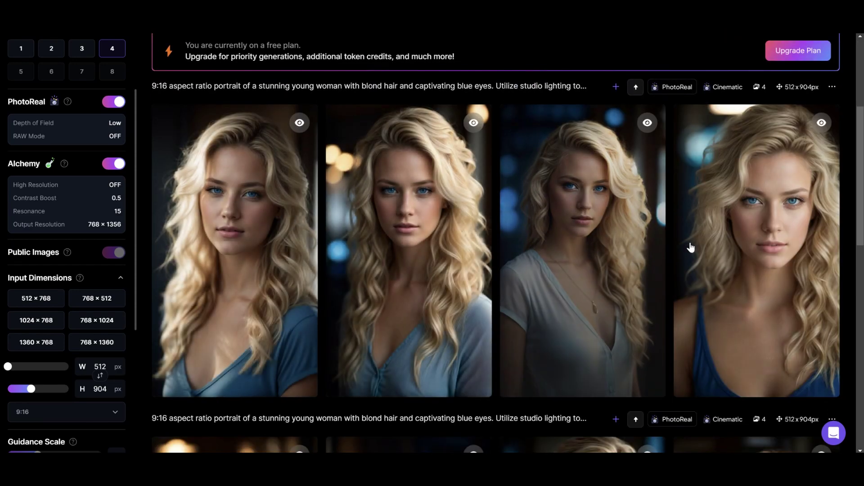
left_click(746, 246)
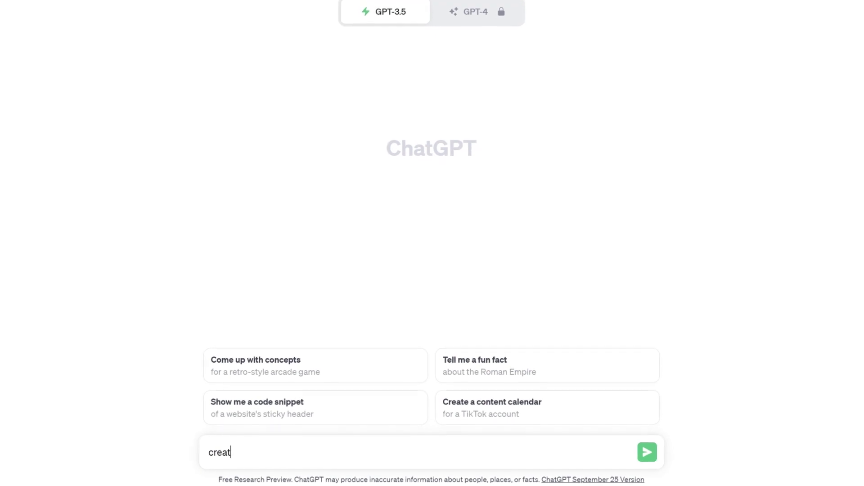
Ask ChatGPT for a 15-second motivational paragraph, then five more
type("te a 15 seconds motivational pa")
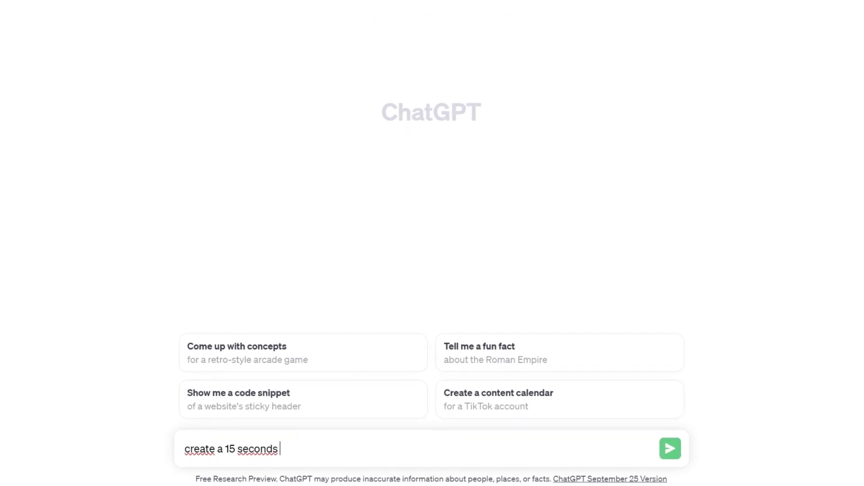
type("ragraph for")
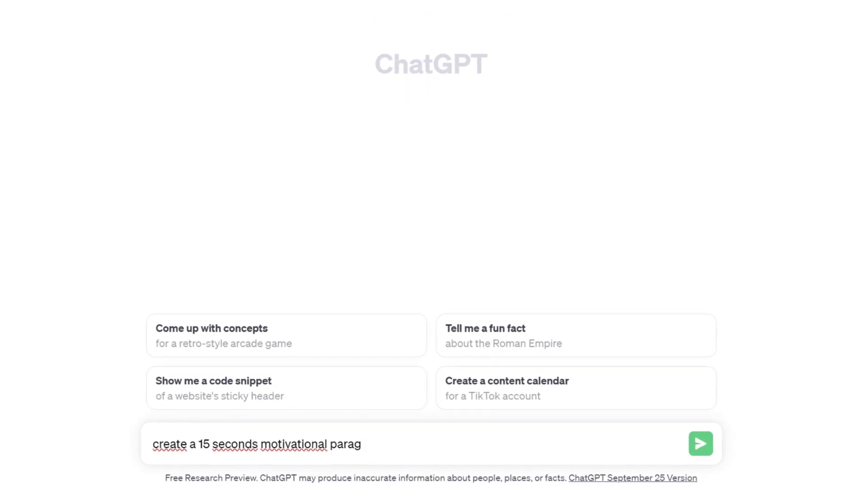
type(" motivational video")
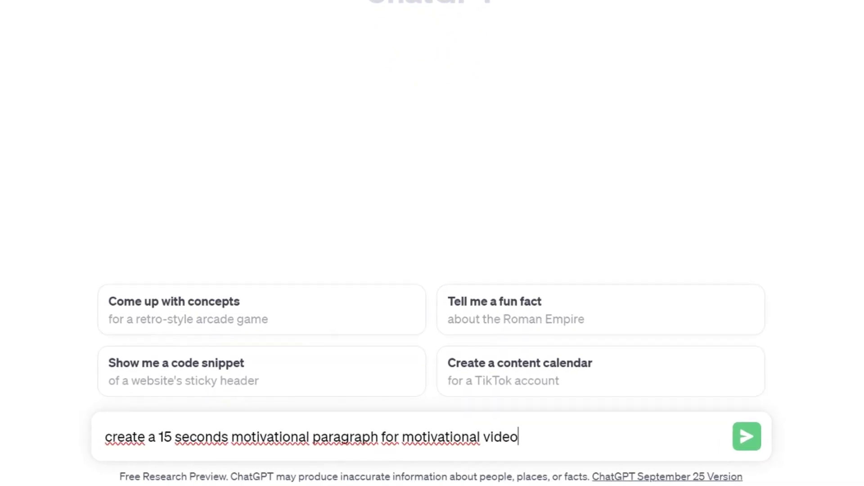
key("Return")
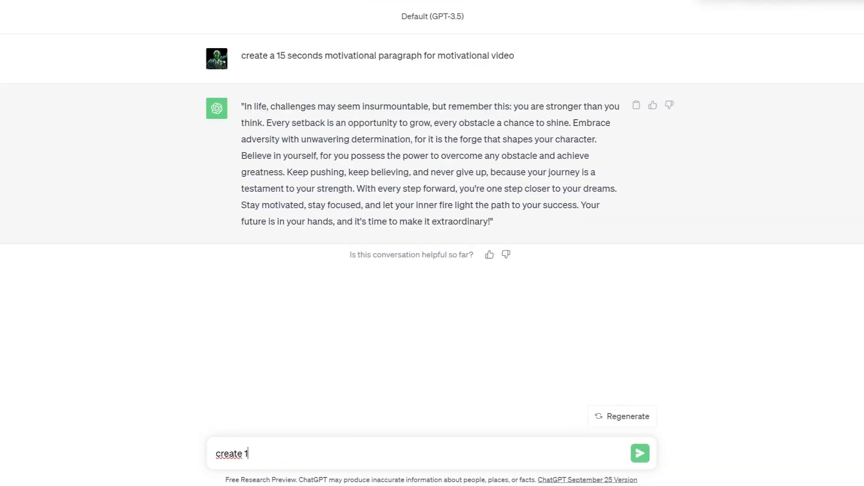
type("create 5 more")
key("Return")
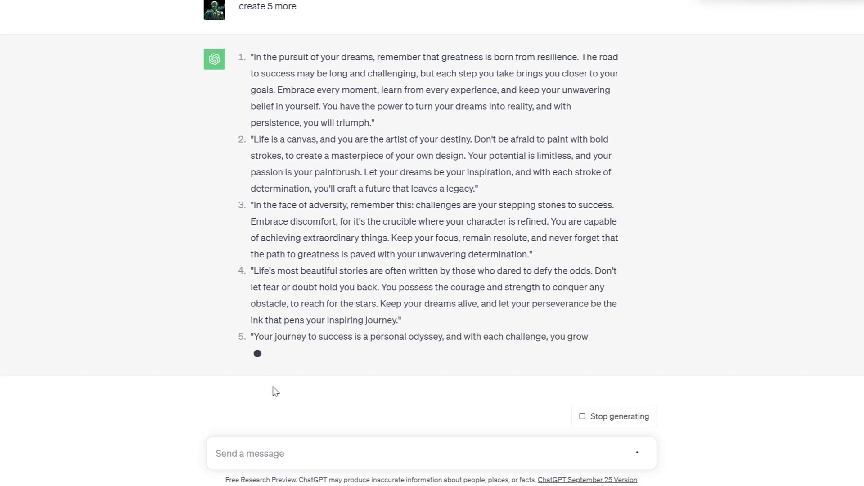
Select the text of the second new motivational quote
scroll(274, 389, "up", 4)
left_click_drag(251, 283, 478, 333)
scroll(479, 333, "down", 4)
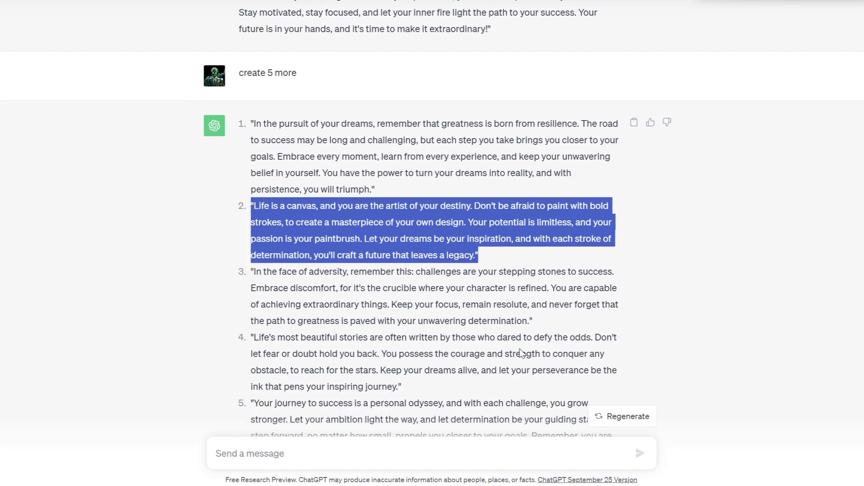
left_click_drag(254, 304, 560, 354)
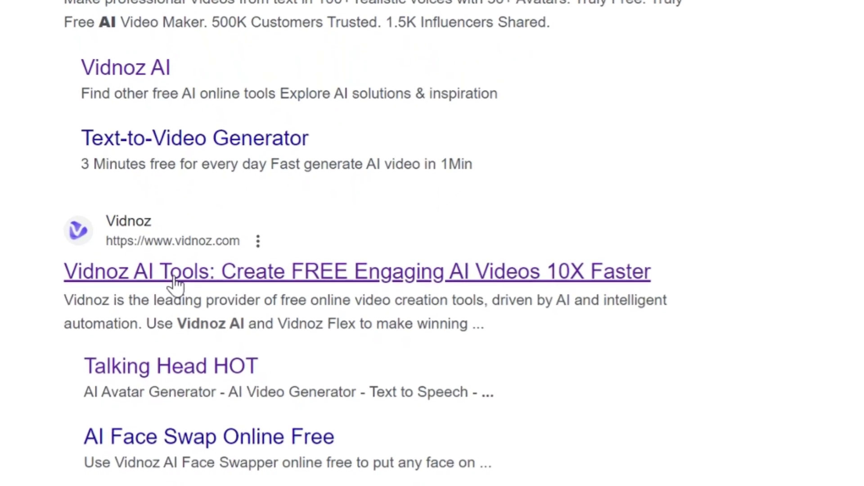
Open Vidnoz AI from the search results and browse Portrait templates down to Talking Photo
left_click(199, 302)
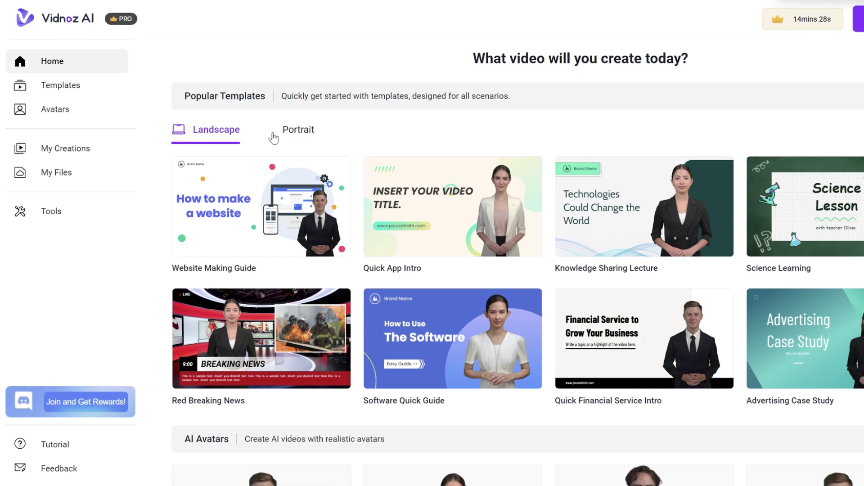
left_click(270, 137)
scroll(270, 141, "down", 1)
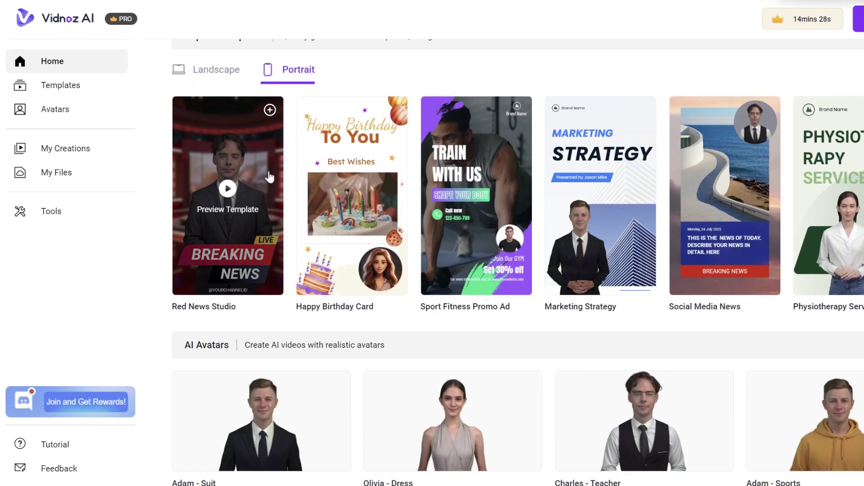
left_click(851, 195)
scroll(517, 196, "right", 5)
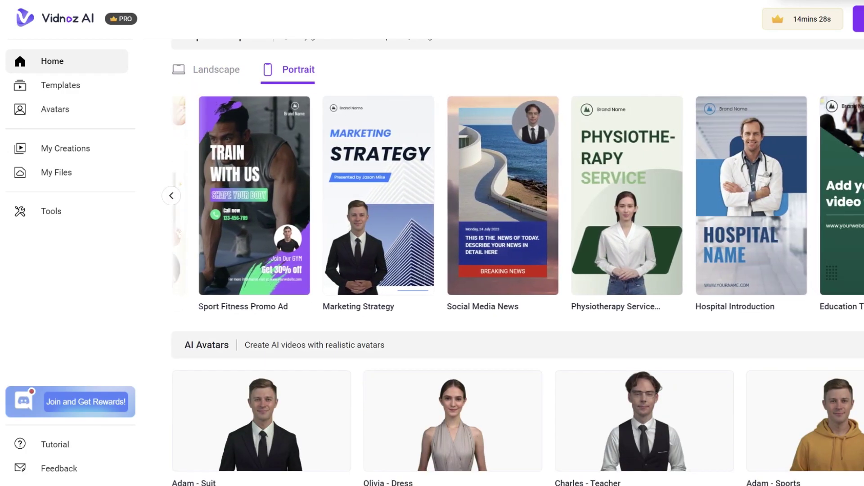
scroll(518, 195, "down", 1)
scroll(252, 198, "down", 8)
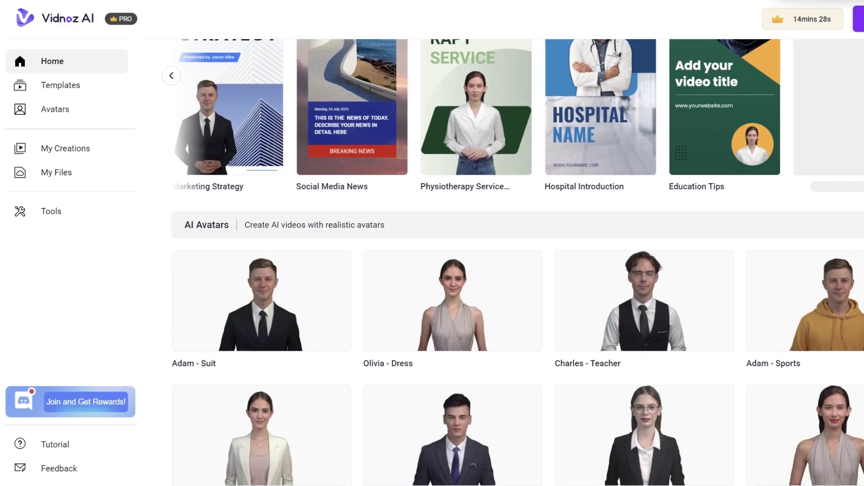
Upload the monk photo, voice it with English(AU) William, keep its dark background, and generate
left_click(251, 197)
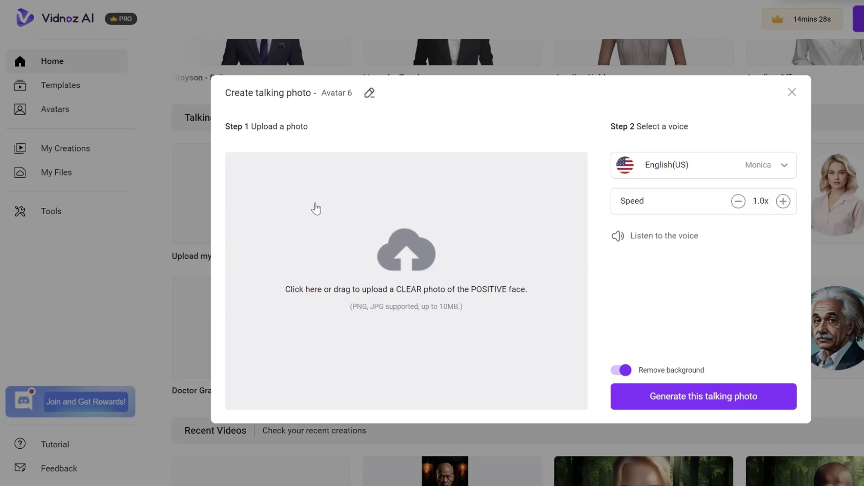
left_click(427, 275)
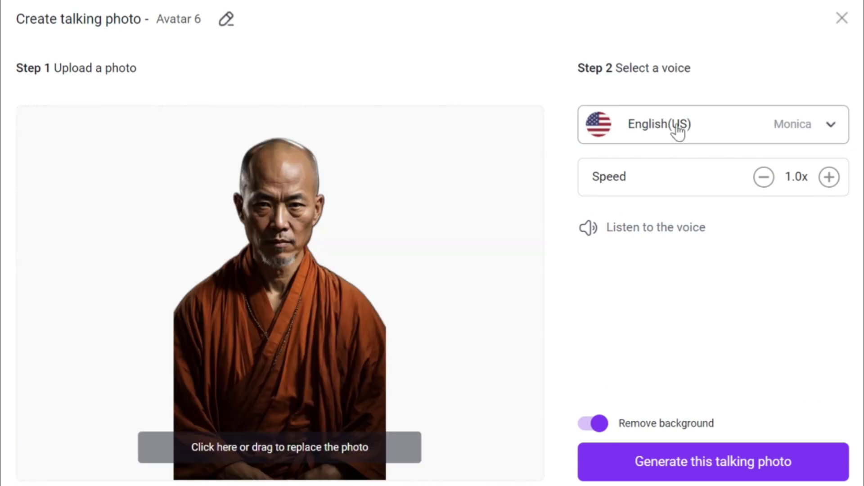
left_click(634, 141)
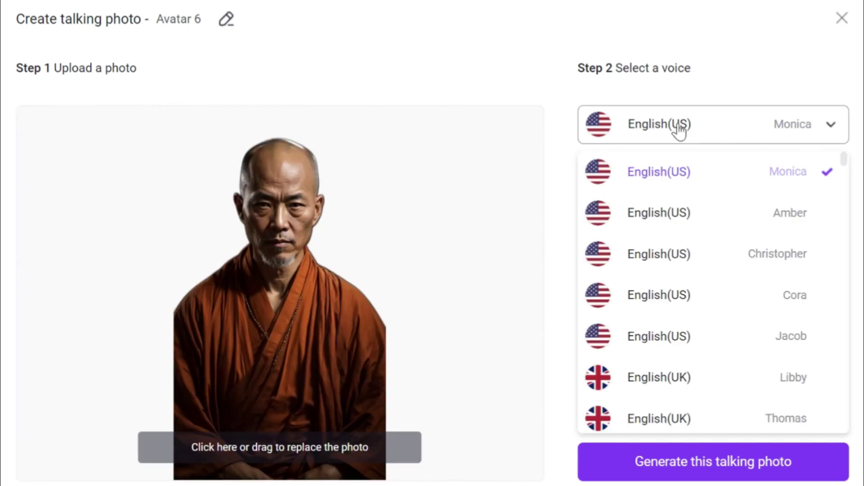
scroll(669, 212, "down", 5)
left_click(669, 200)
left_click(617, 229)
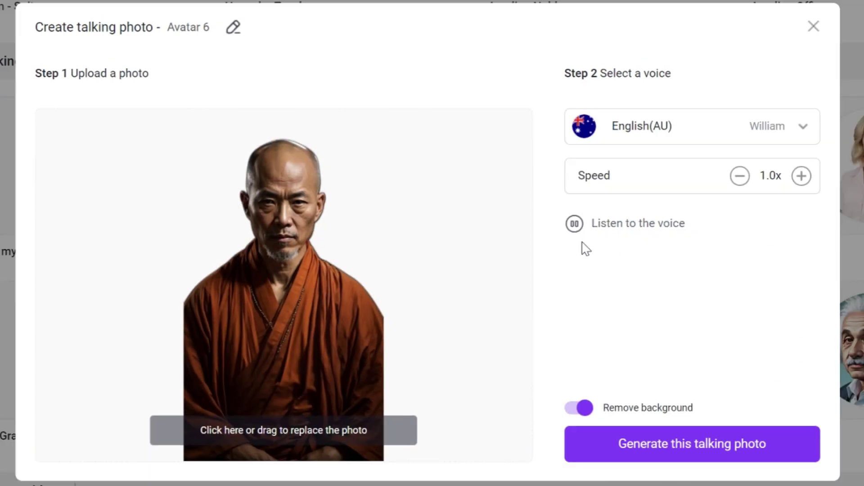
left_click(585, 409)
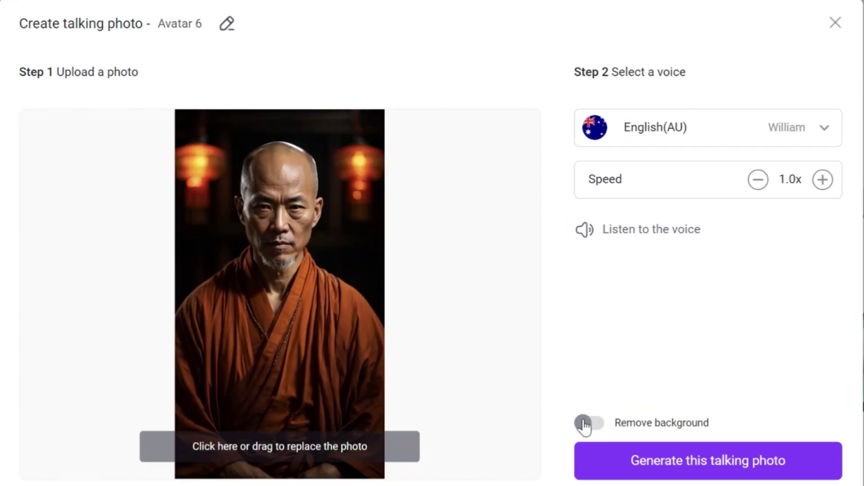
left_click(684, 471)
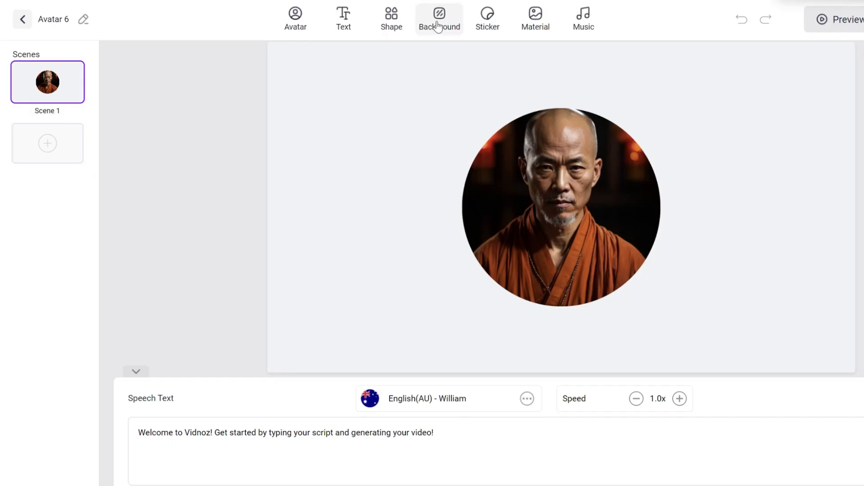
Switch the monk avatar to full photo, enlarge it and centre it horizontally
left_click(546, 156)
left_click(376, 58)
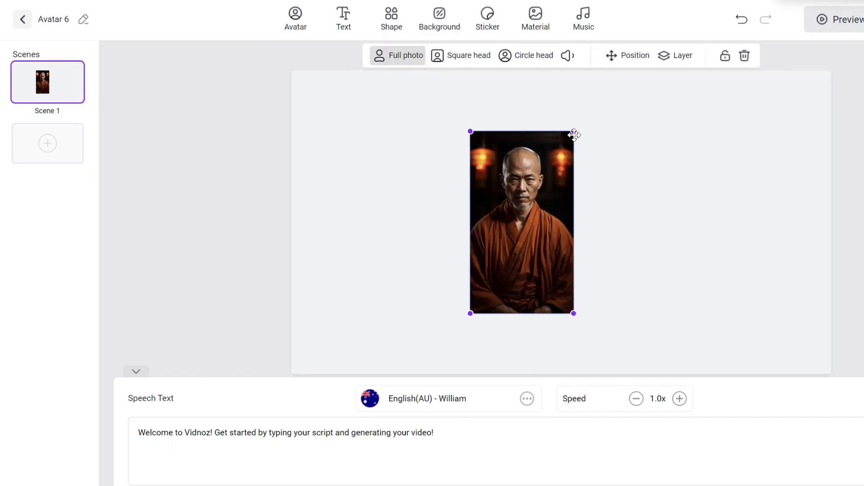
left_click_drag(574, 135, 610, 71)
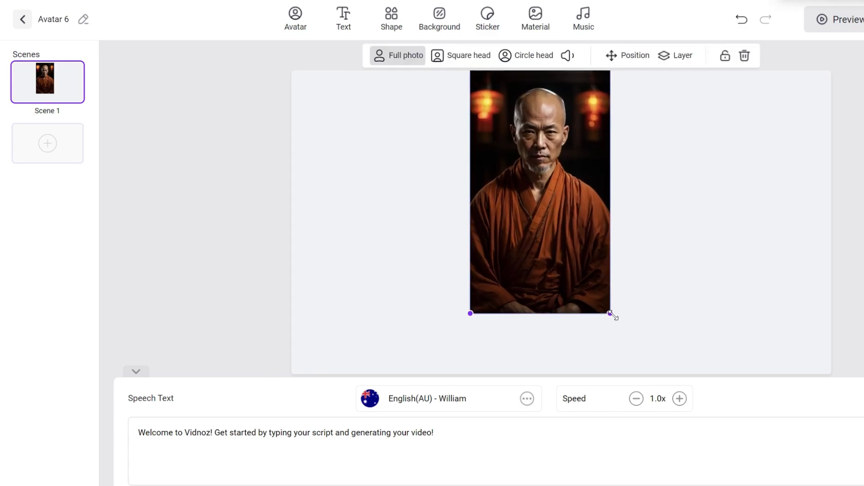
left_click_drag(613, 315, 621, 324)
left_click(625, 62)
left_click(647, 115)
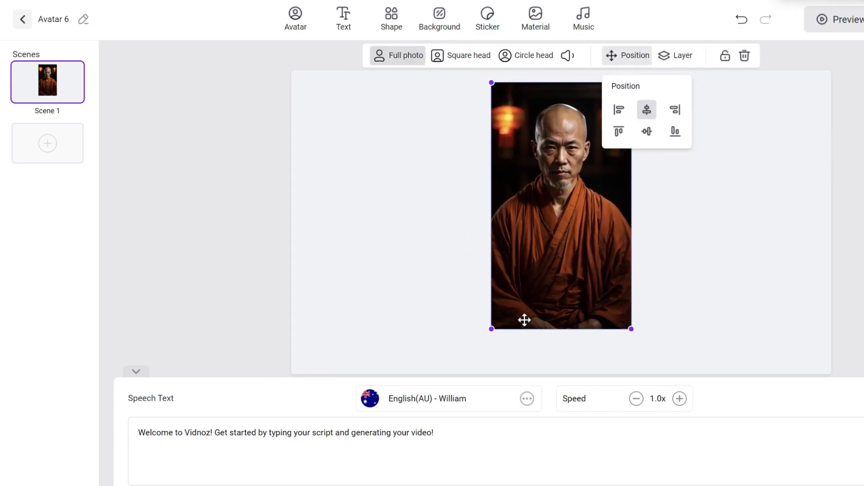
Stretch the monk avatar to fill the canvas height and re-centre it
left_click_drag(492, 329, 465, 372)
left_click_drag(464, 81, 456, 71)
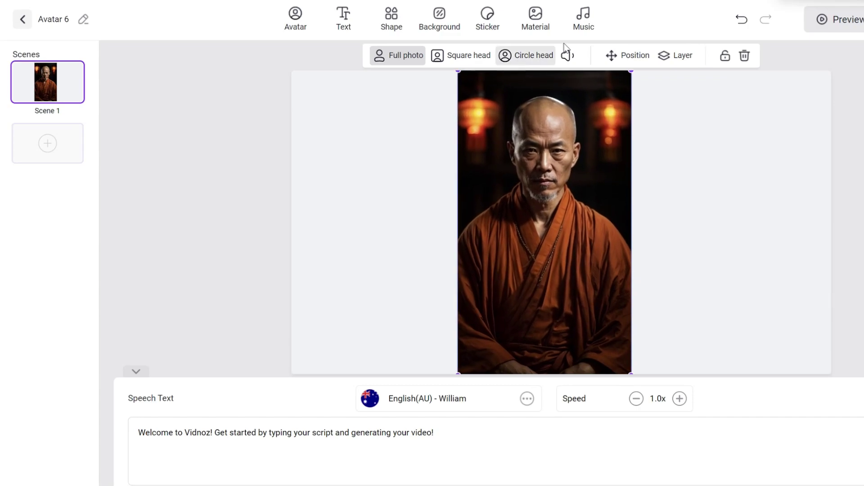
left_click(628, 55)
left_click(647, 111)
left_click(853, 150)
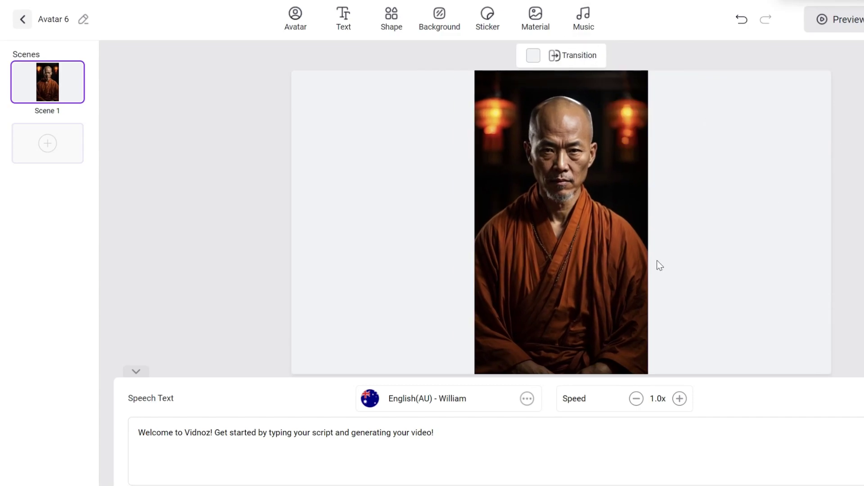
Paste the motivational quote as speech, enlarge and align the woman avatar, then generate
left_click_drag(402, 432, 135, 351)
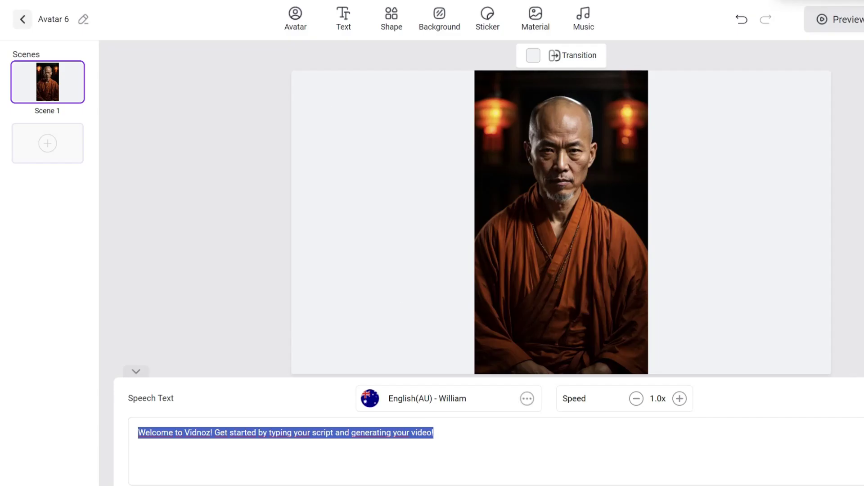
type("Life is a canvas, and you are the artist of your destiny. Don't be afraid to paint with bold strokes, to create a masterpiece of your own design. Your potential is limitless, and your passion is your greatest inspiration, and with each stroke of determination, you'll craft a future that leaves a legacy.")
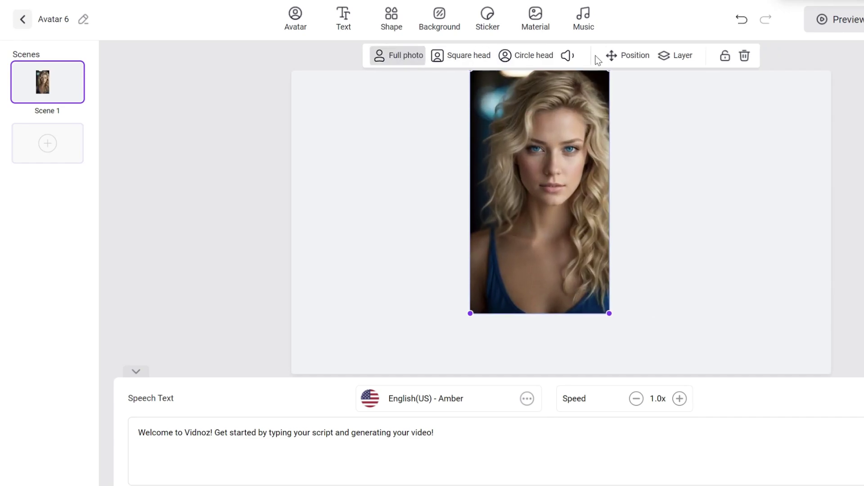
left_click_drag(609, 313, 650, 365)
left_click(630, 55)
left_click_drag(433, 433, 168, 432)
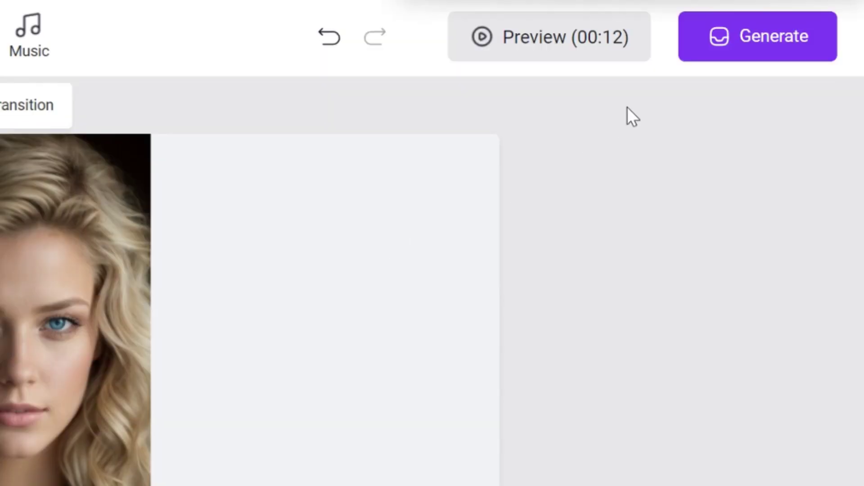
left_click(695, 45)
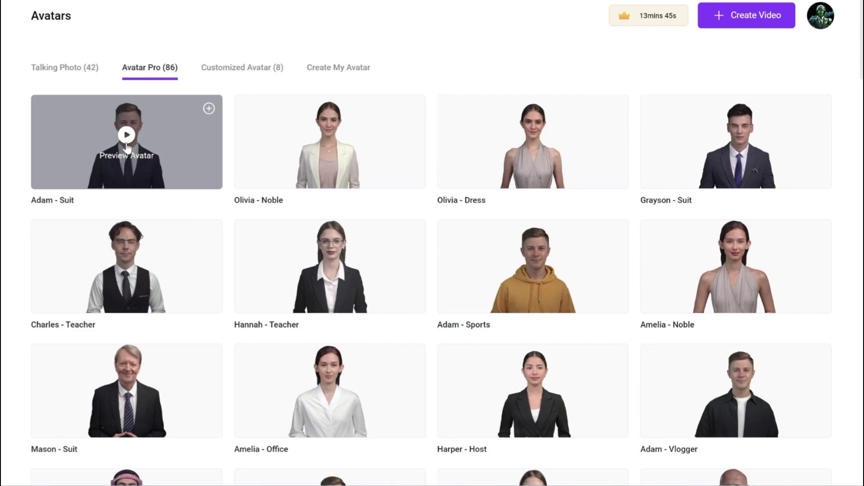
Start a landscape video with the Adam - Suit avatar and browse the voice list
left_click(127, 145)
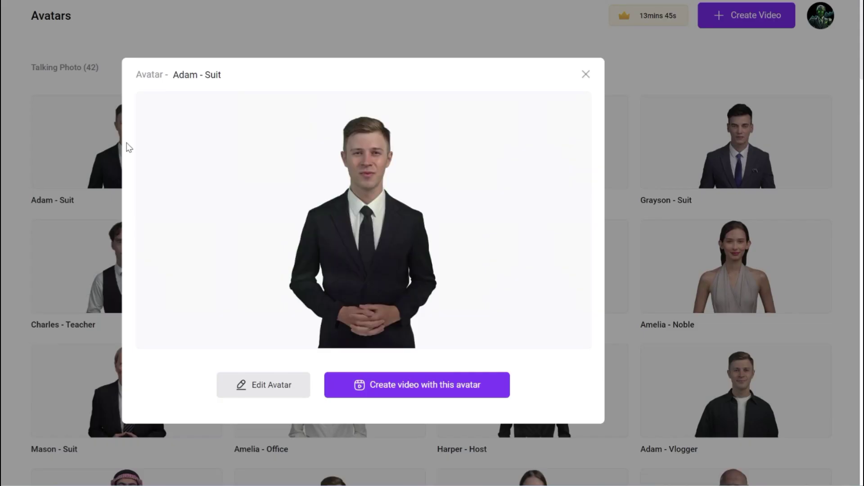
left_click(379, 386)
left_click(507, 396)
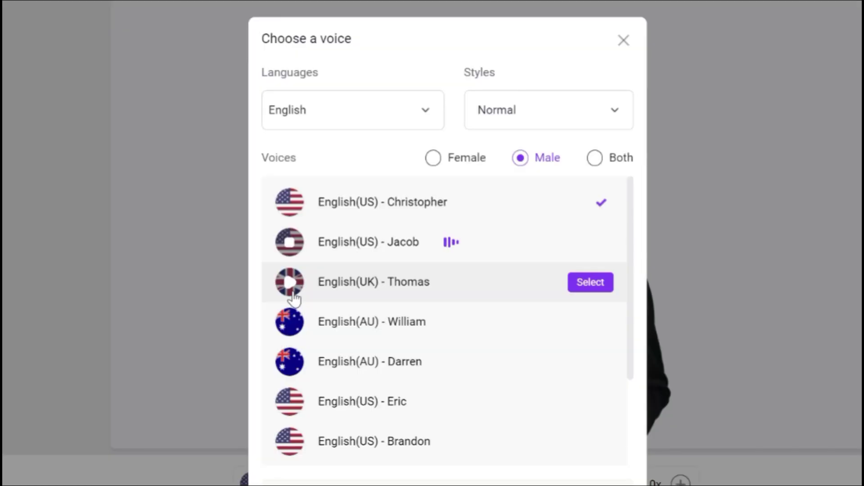
scroll(293, 299, "down", 2)
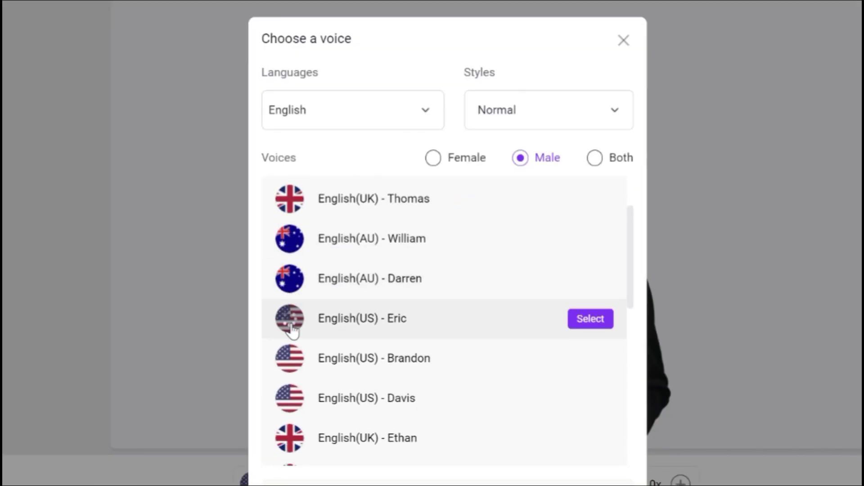
Replace the speech text with a script beginning 'Hello, I am AI Conquering and I'
key("ctrl+a")
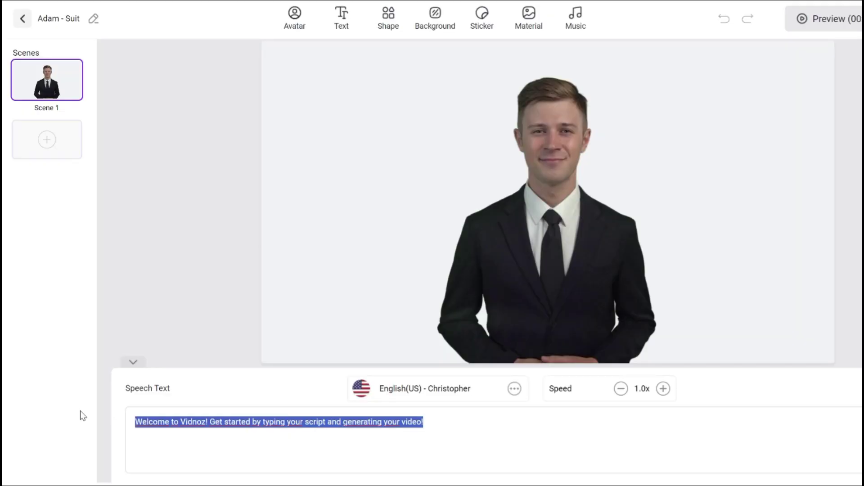
type("Hello, I am AI C")
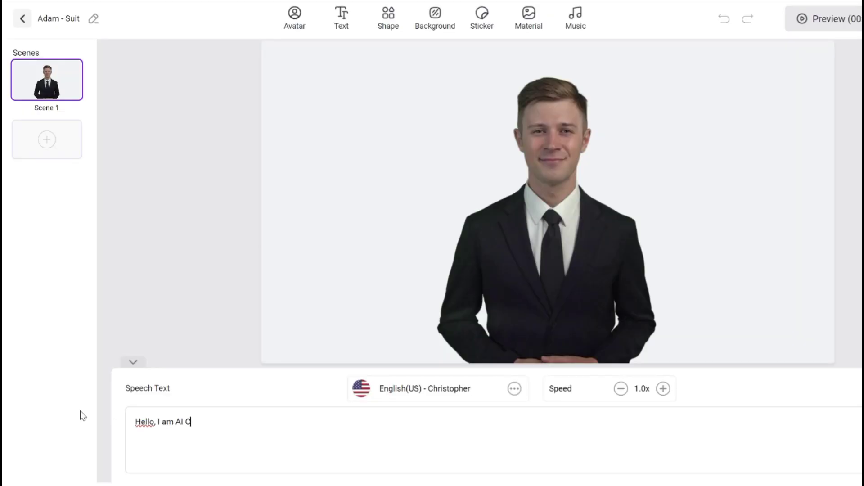
type("onquering and I am goint to teach you how to create the same avatar for your videos")
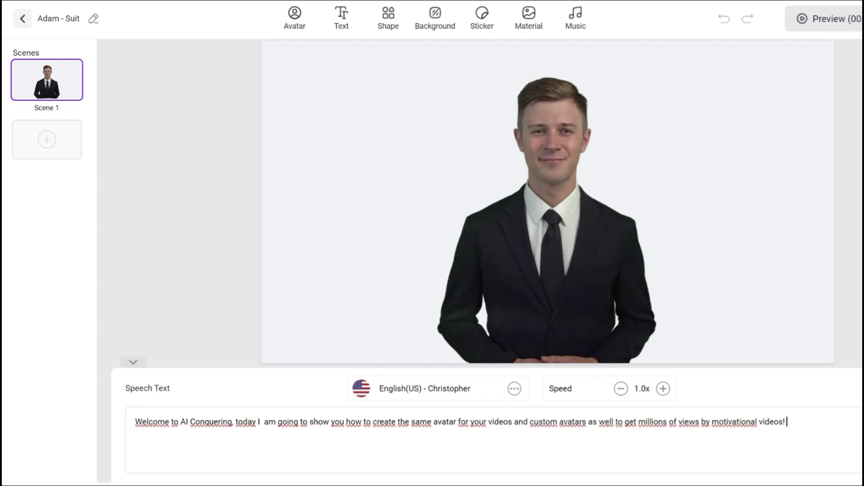
left_click_drag(614, 422, 26, 369)
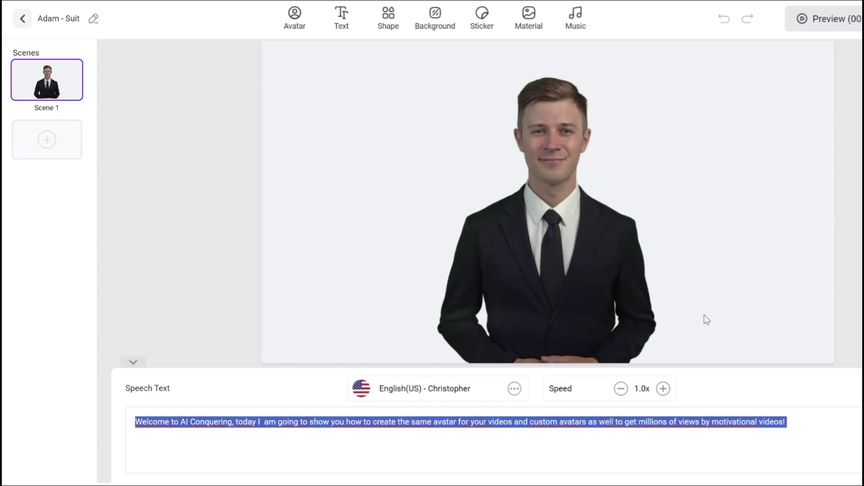
Apply the navy blue stock background and move the Adam - Suit avatar slightly higher
left_click(432, 28)
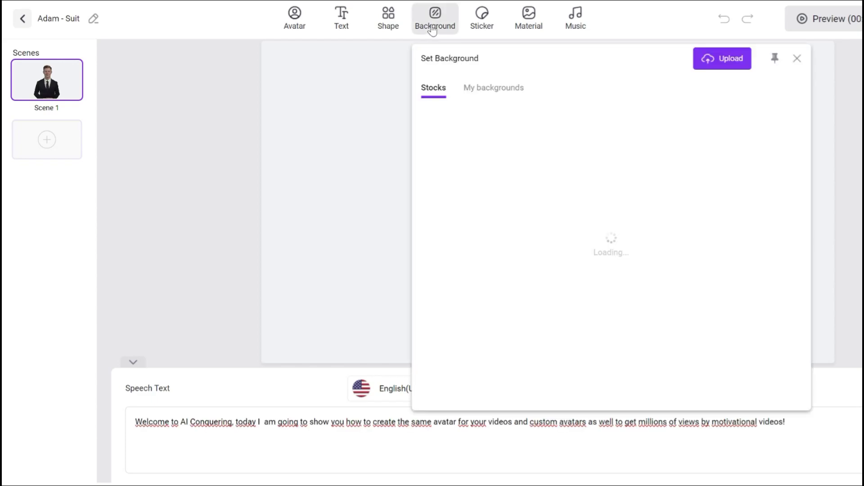
scroll(515, 190, "down", 3)
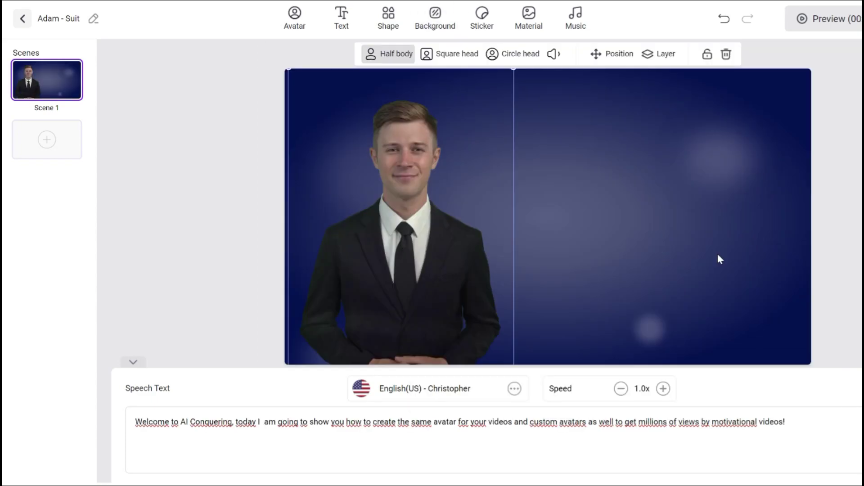
left_click(719, 259)
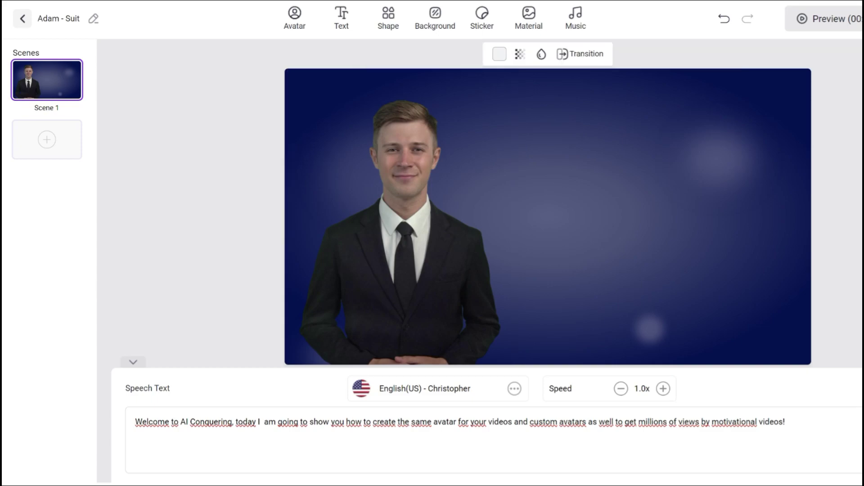
left_click(394, 267)
left_click_drag(391, 273, 393, 257)
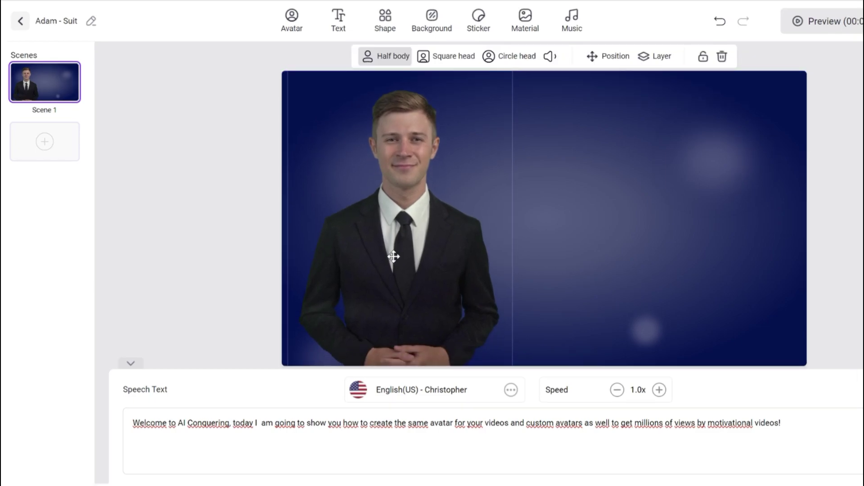
Add a title to the scene reading 'Hello'
left_click(355, 31)
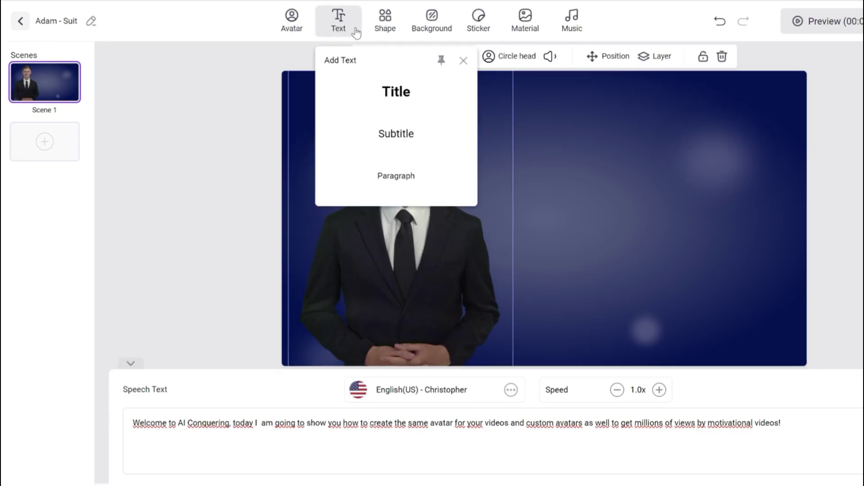
left_click(396, 91)
double_click(558, 129)
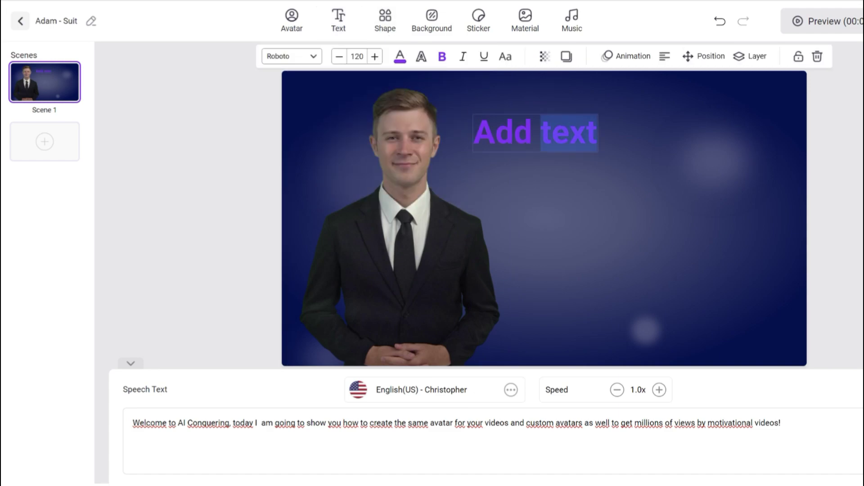
type("Hello")
Add the red Subscribe sticker and drag it down near the bottom edge
left_click(478, 21)
scroll(654, 193, "down", 5)
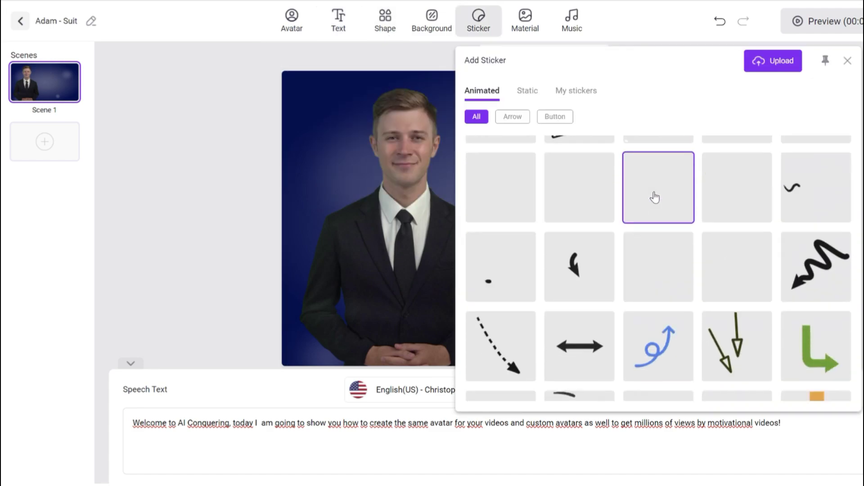
scroll(653, 200, "down", 3)
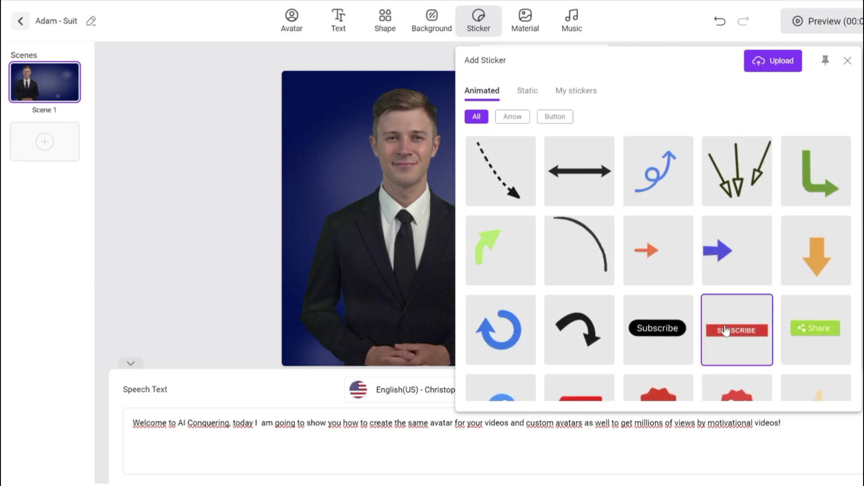
left_click(723, 338)
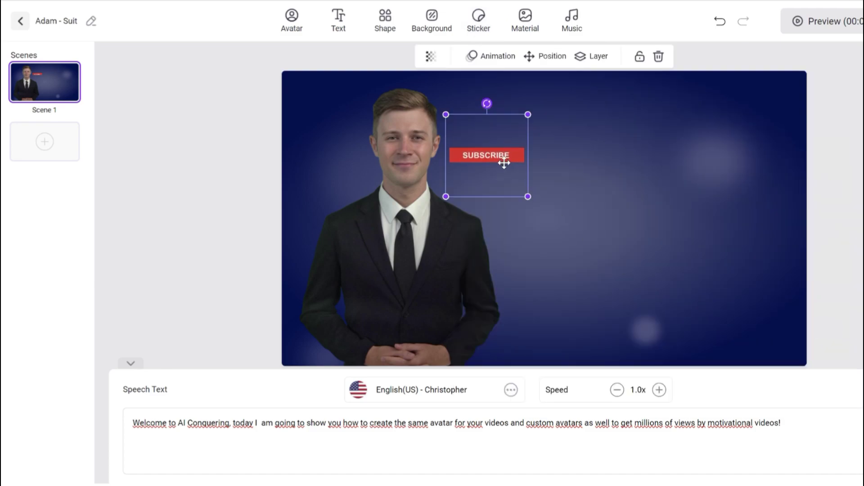
left_click_drag(504, 162, 573, 347)
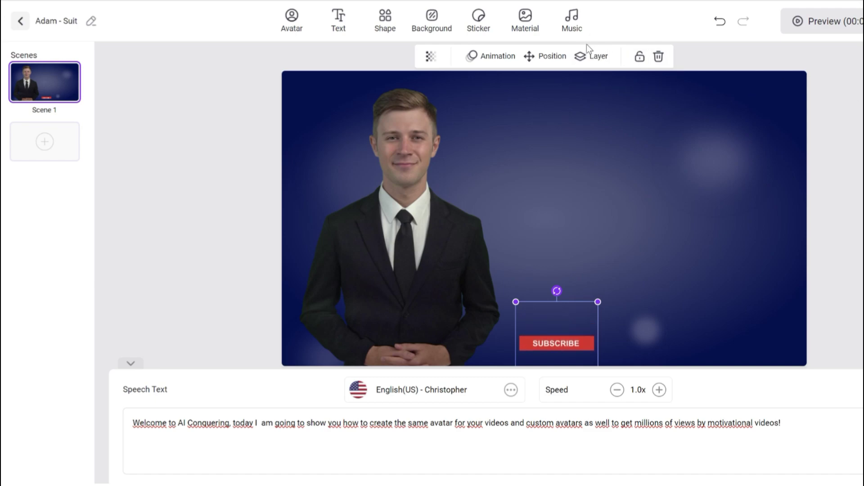
Switch the background music choices to the user's own uploaded audio
left_click(572, 23)
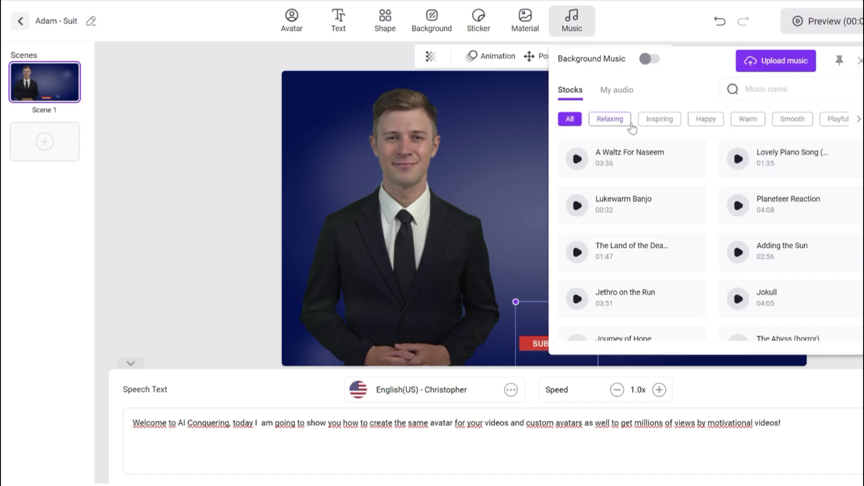
scroll(641, 158, "down", 2)
left_click(617, 90)
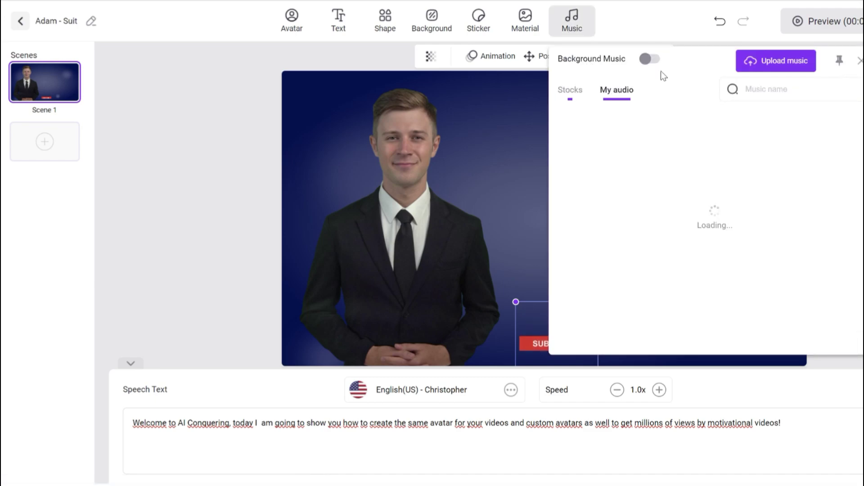
left_click(859, 61)
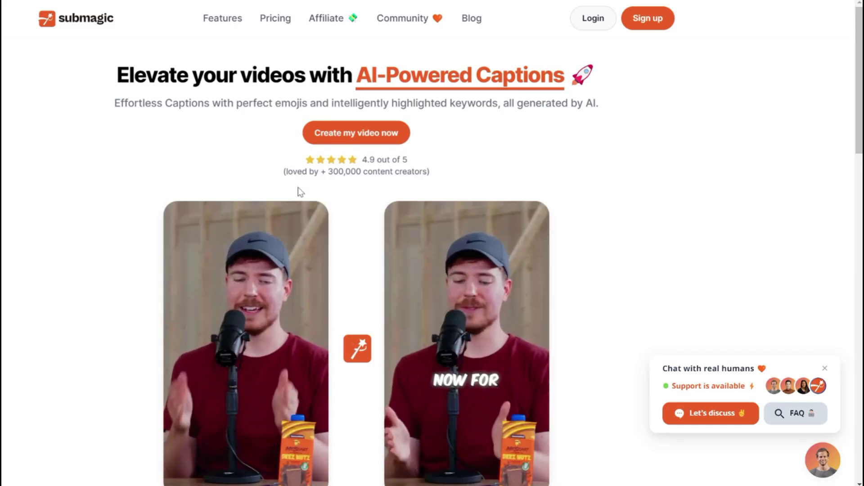
scroll(368, 290, "down", 3)
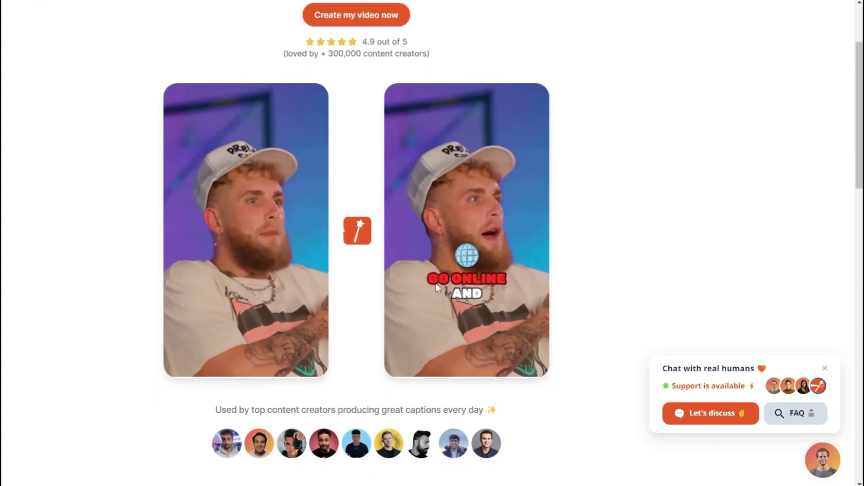
scroll(474, 283, "up", 3)
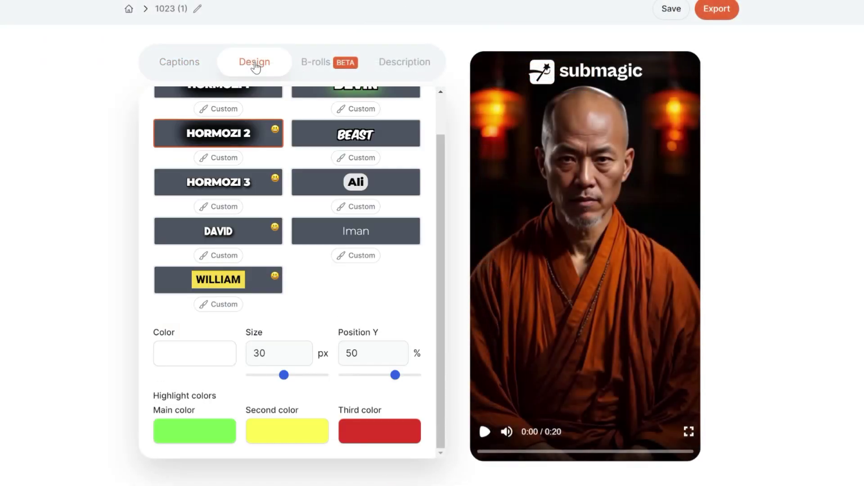
Scroll up in Submagic to view the monk video's caption options
scroll(289, 238, "up", 2)
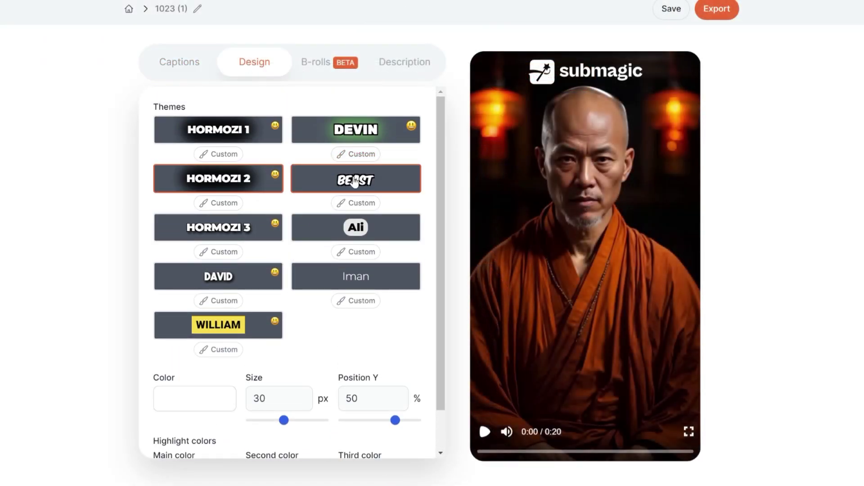